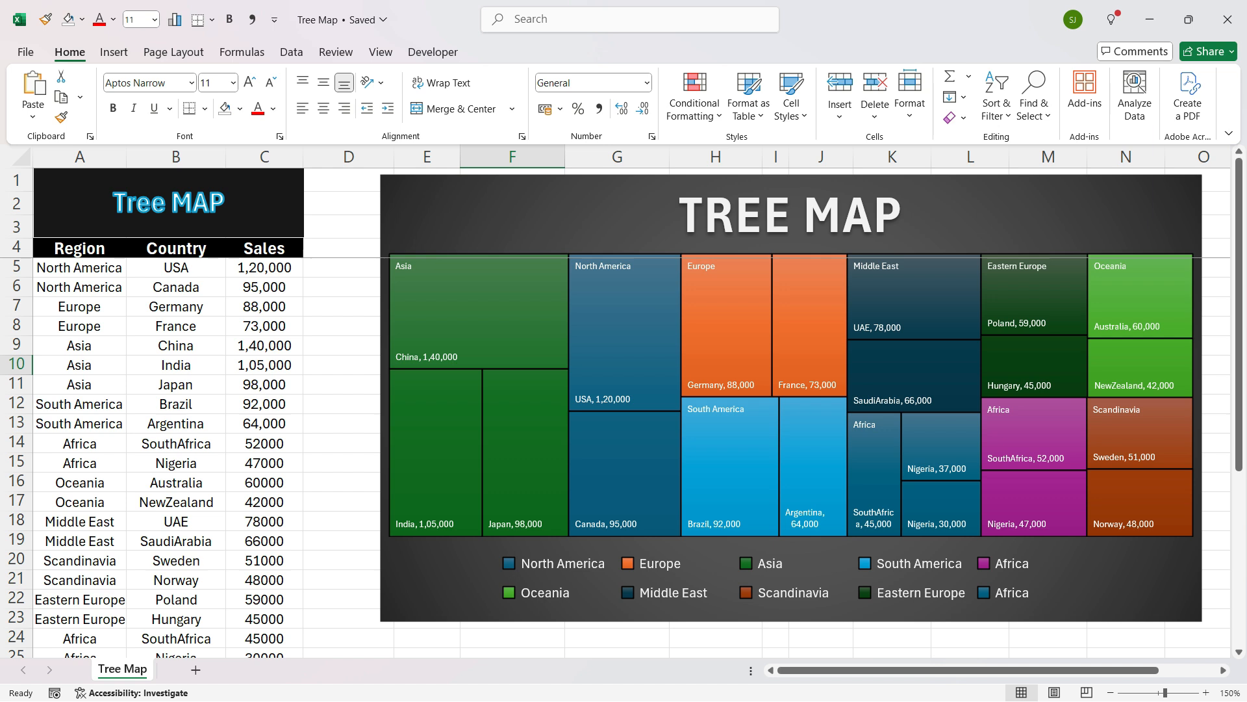
Delete the existing dark treemap chart beside the sales table
left_click(506, 299)
left_click(629, 315)
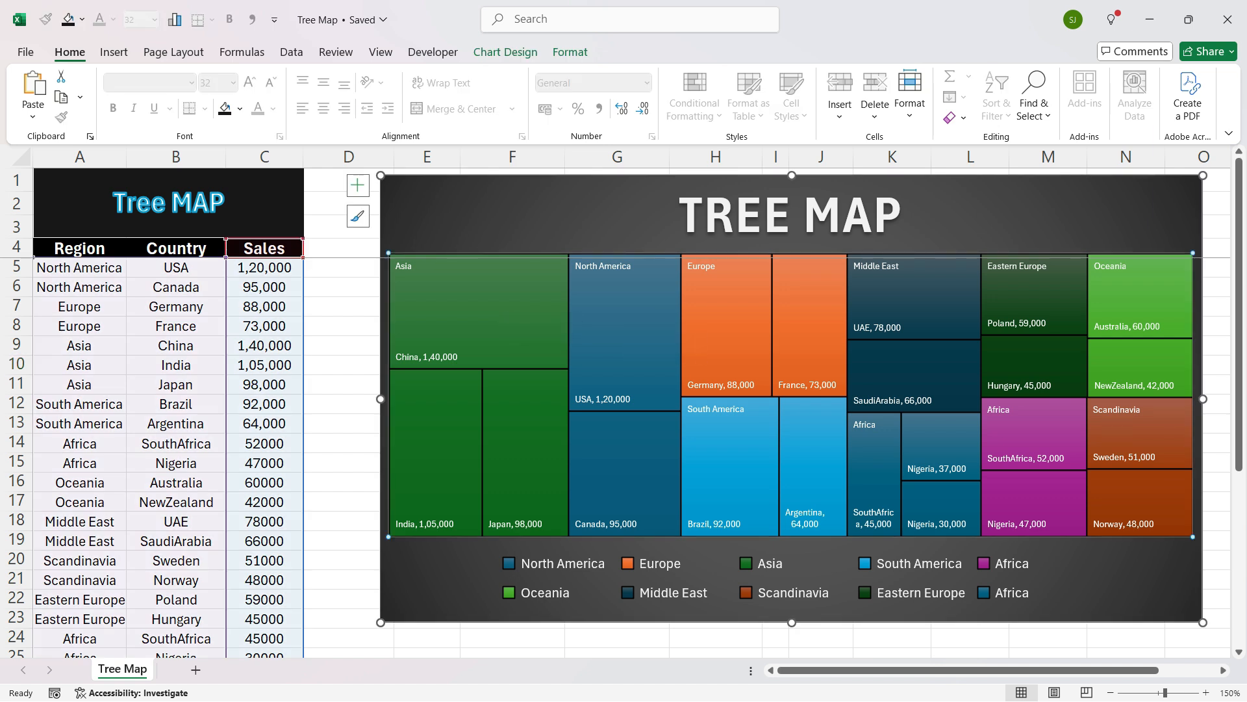
left_click(705, 322)
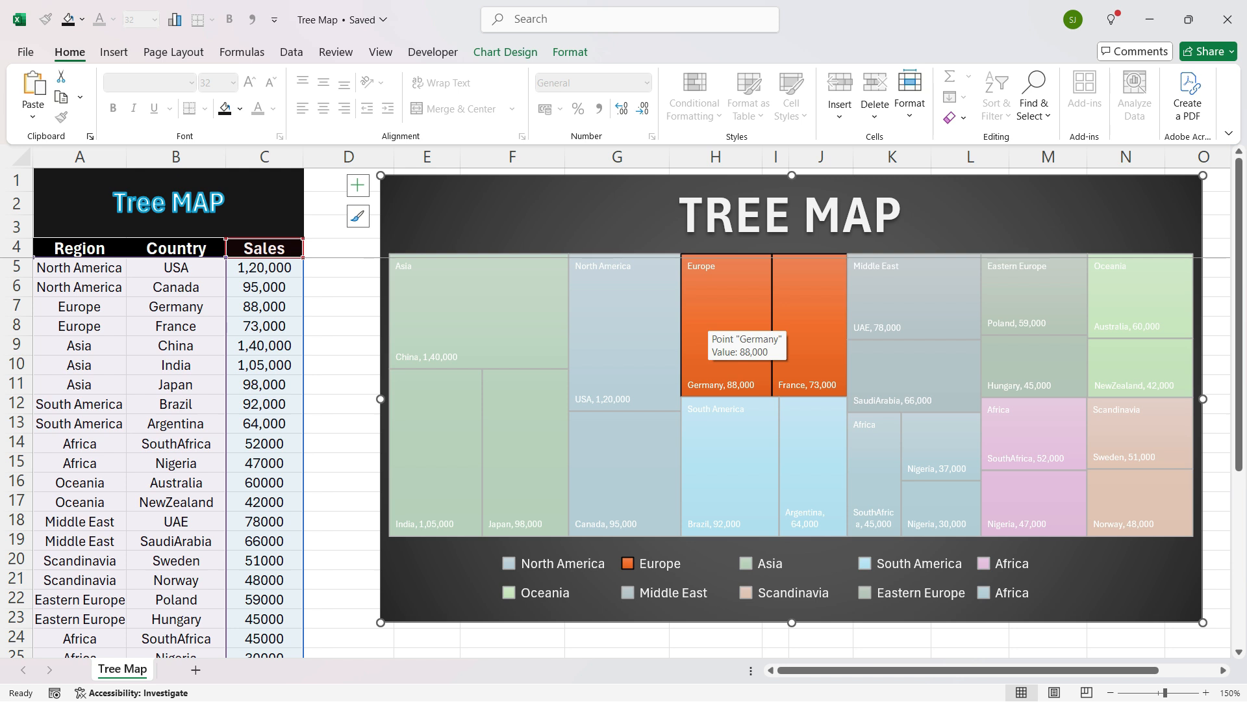
left_click(627, 325)
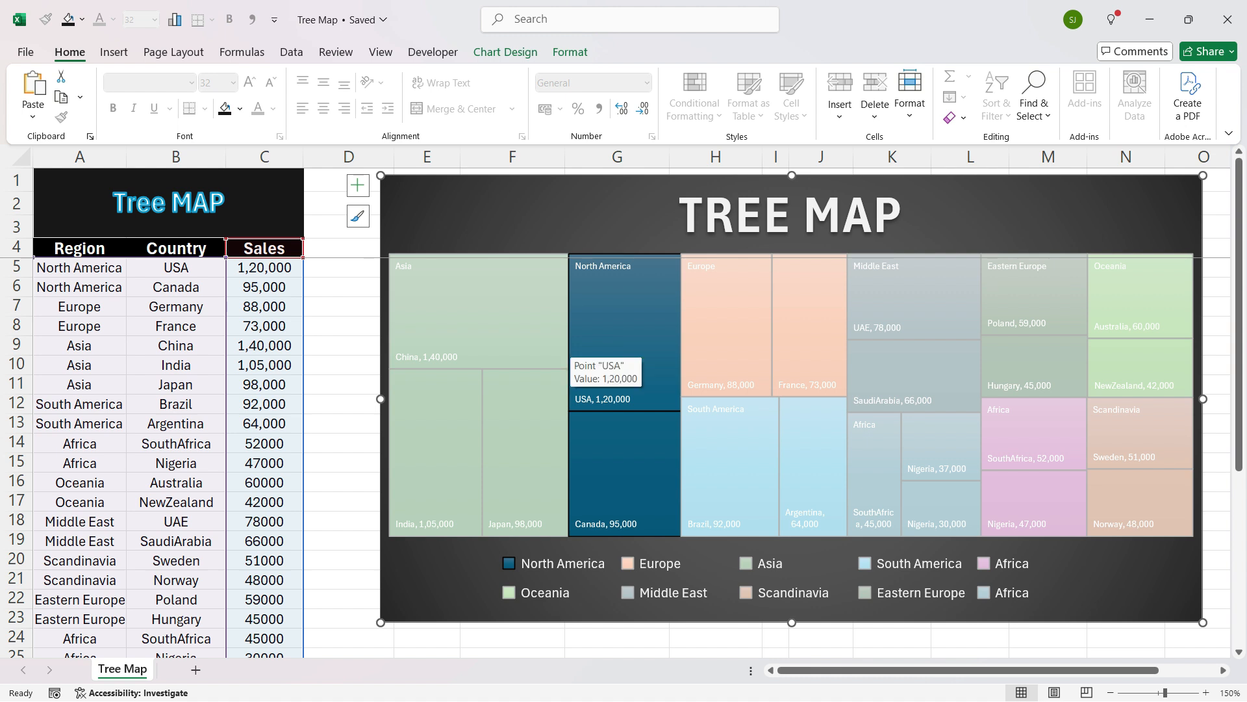
key("Delete")
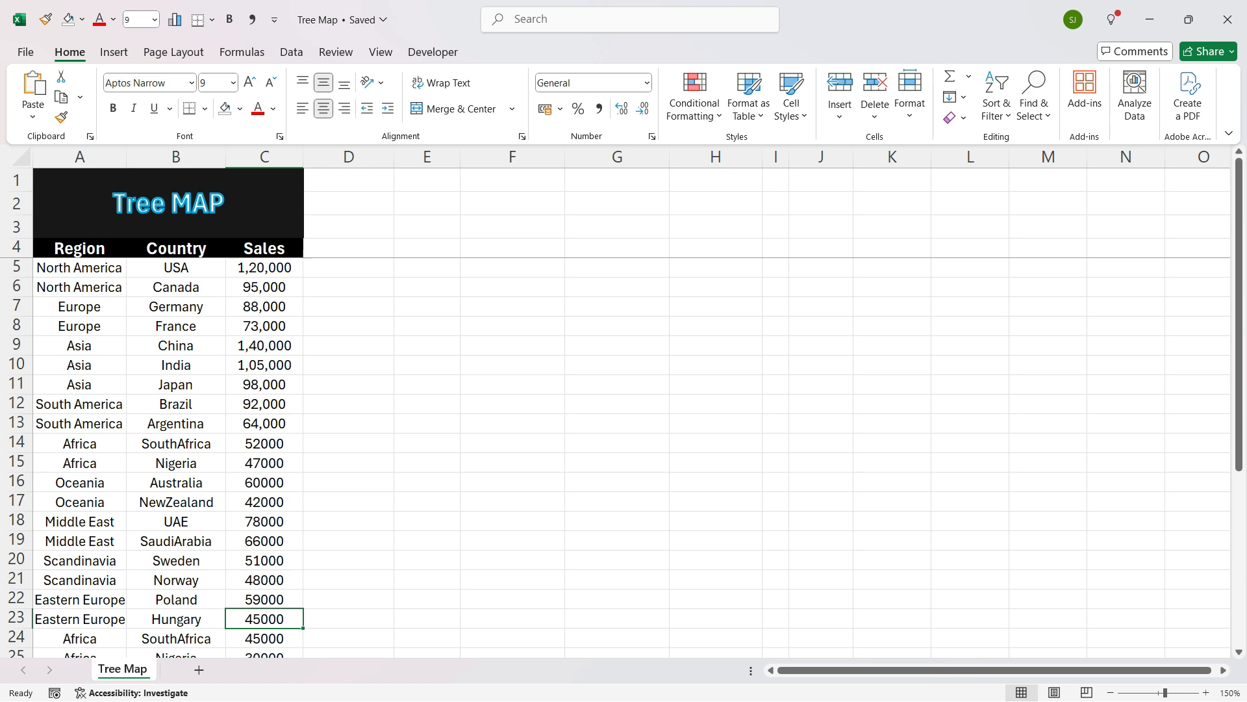
Insert a treemap chart from the Region, Country and Sales table in A4:C26 and widen it to column N
left_click(264, 307)
left_click_drag(79, 248, 301, 628)
left_click(114, 52)
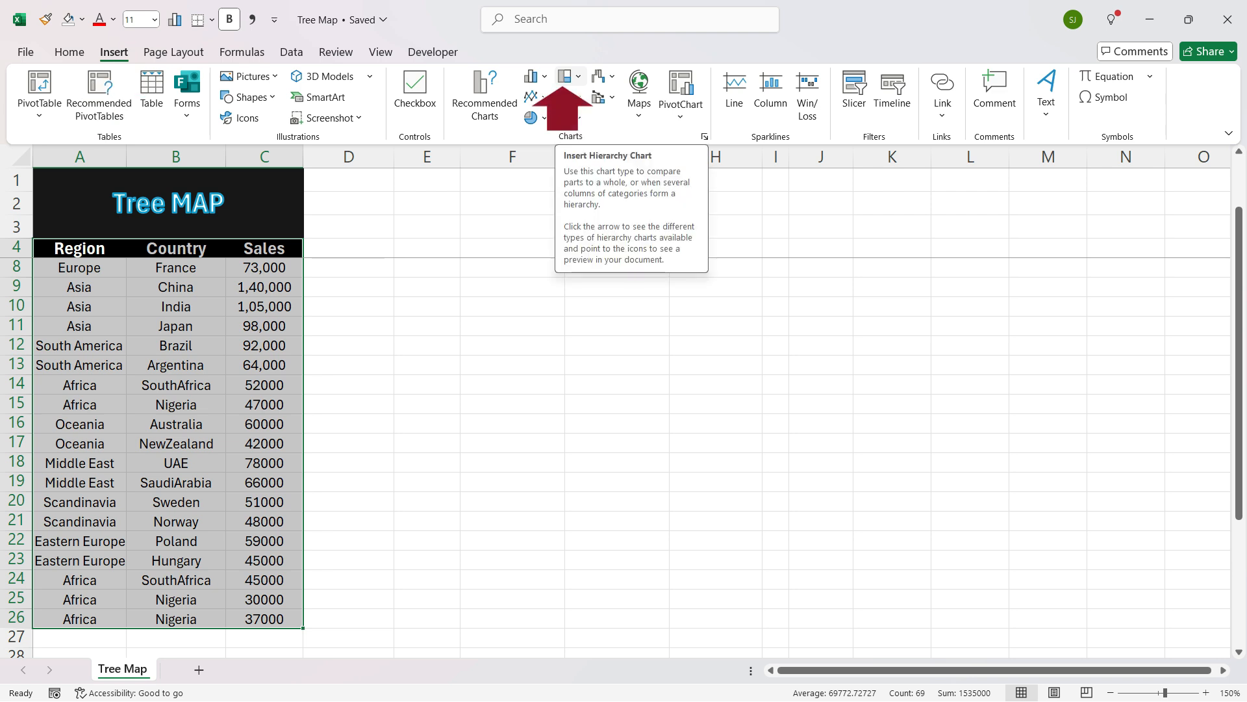
left_click(565, 76)
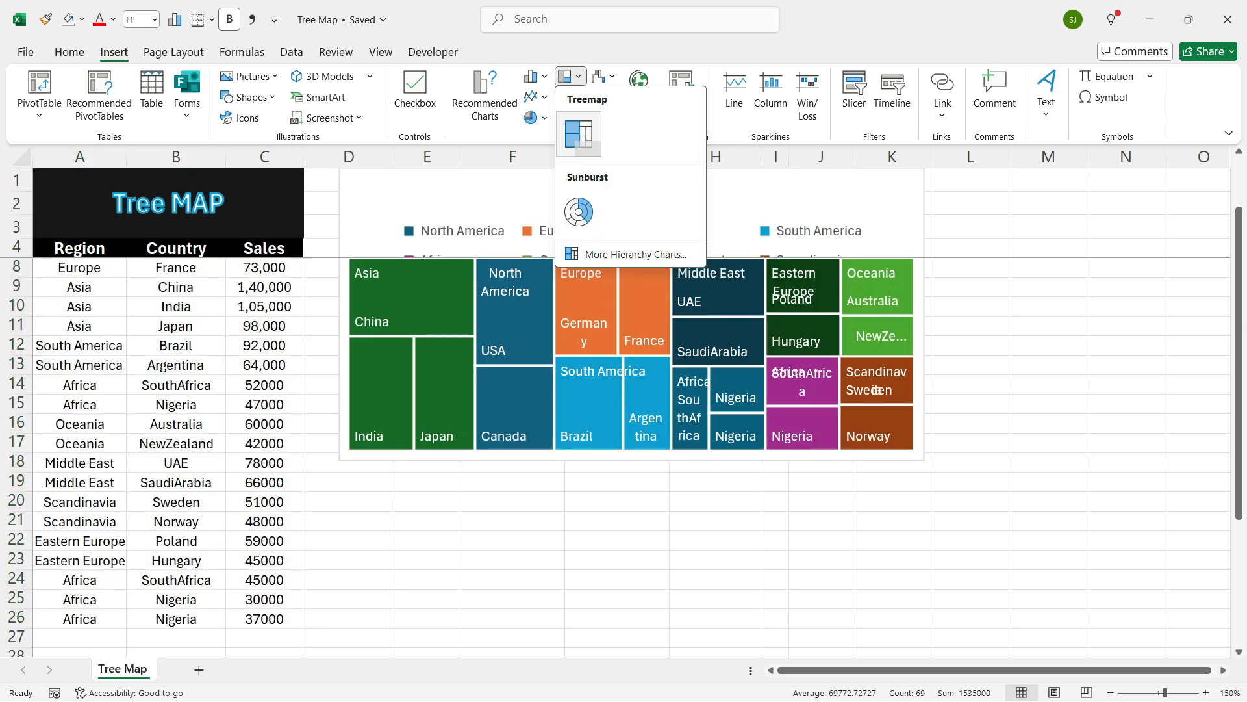
left_click(579, 134)
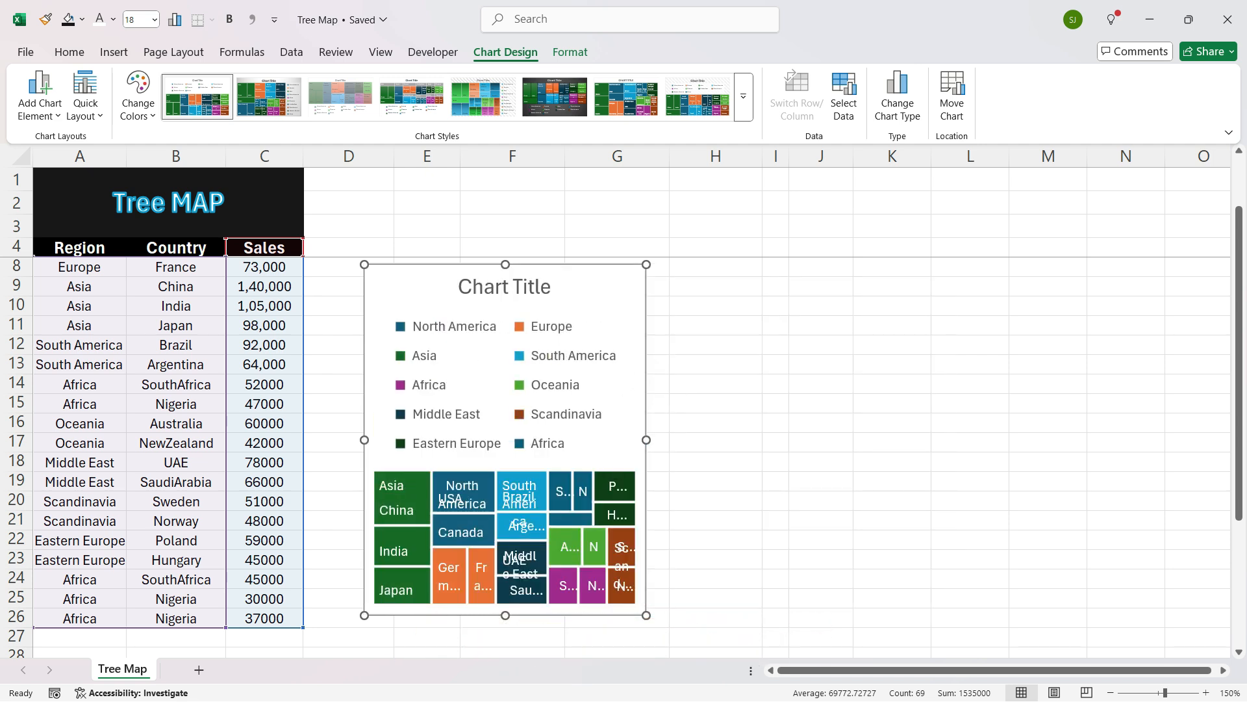
left_click_drag(647, 440, 1167, 440)
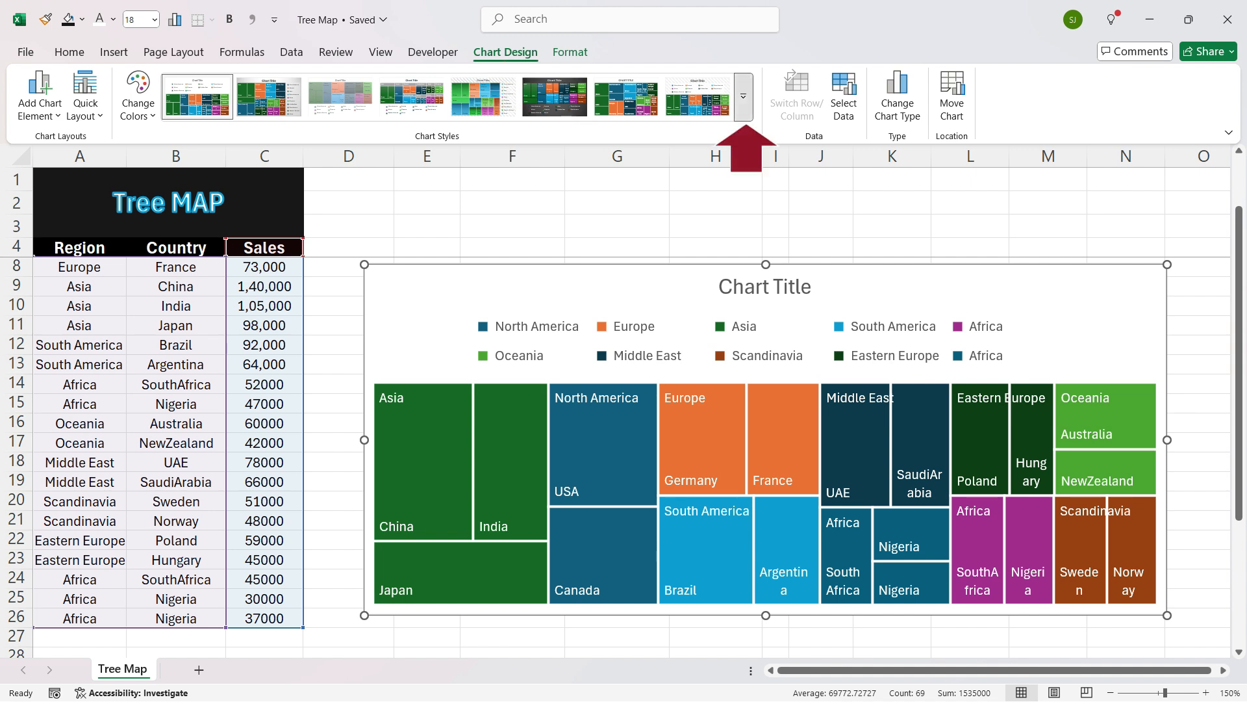
Apply the third chart style, with faded translucent tiles and the legend below, to the treemap
left_click(743, 96)
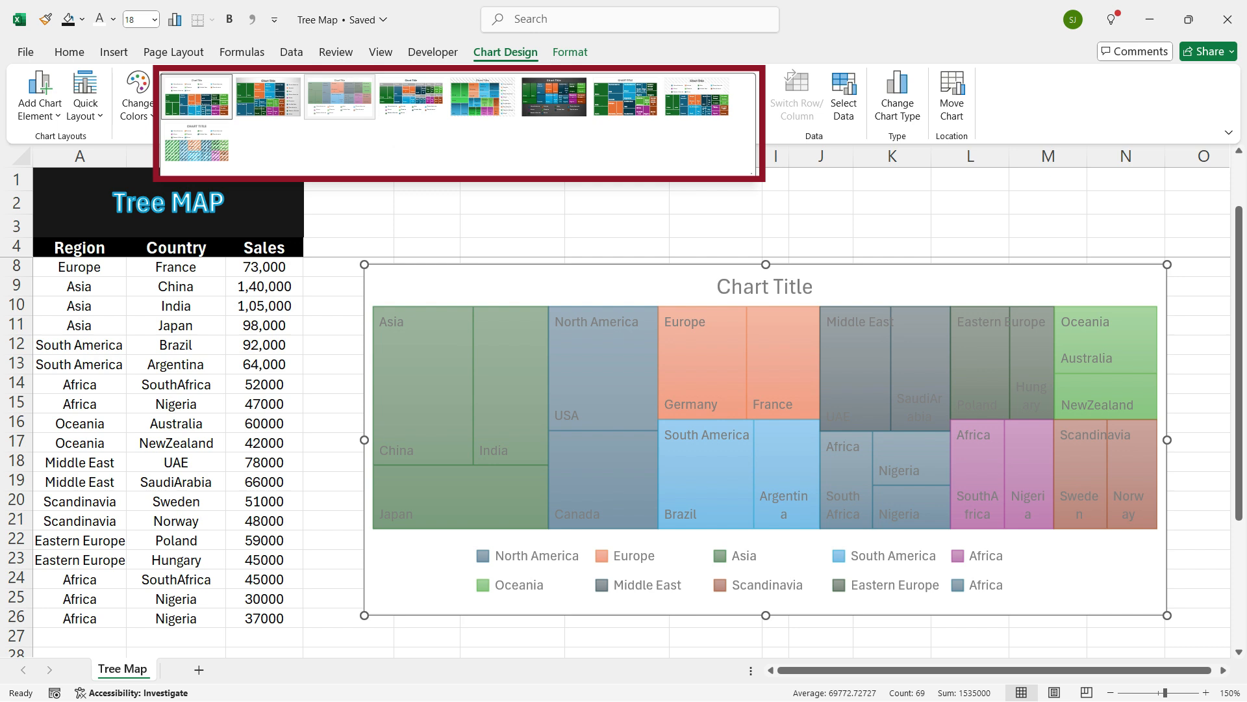
left_click(339, 96)
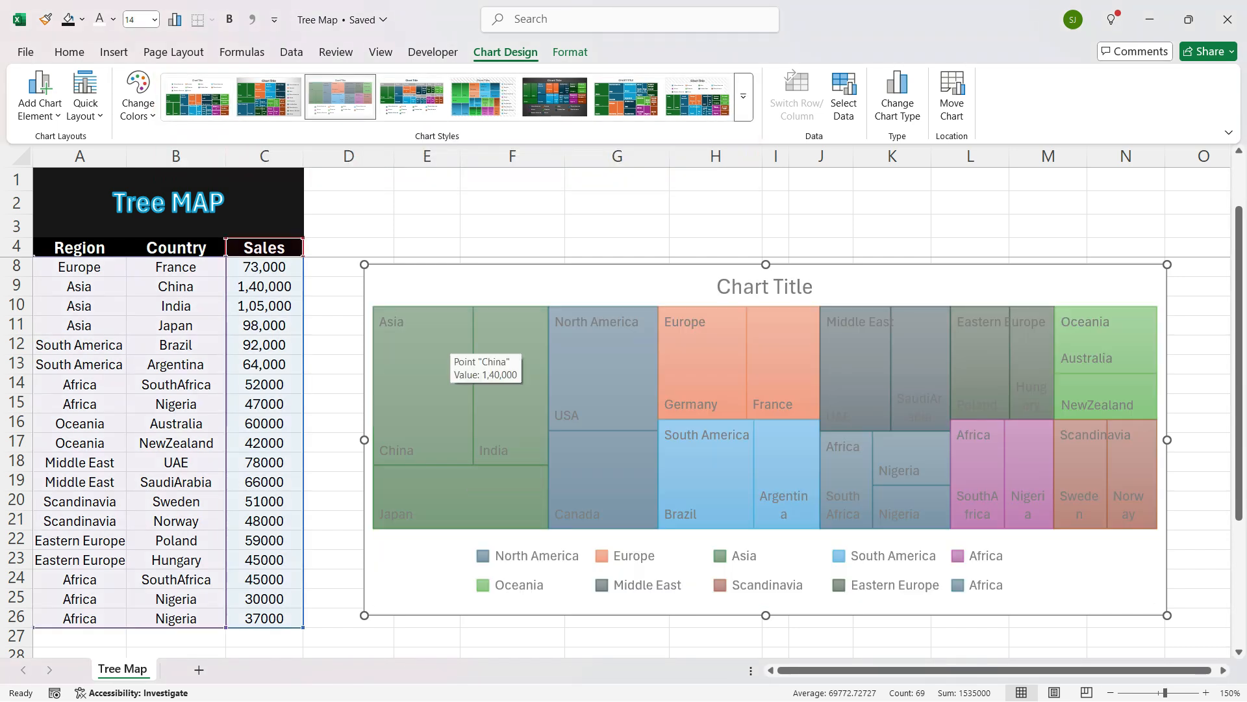
left_click(489, 378)
left_click(488, 378)
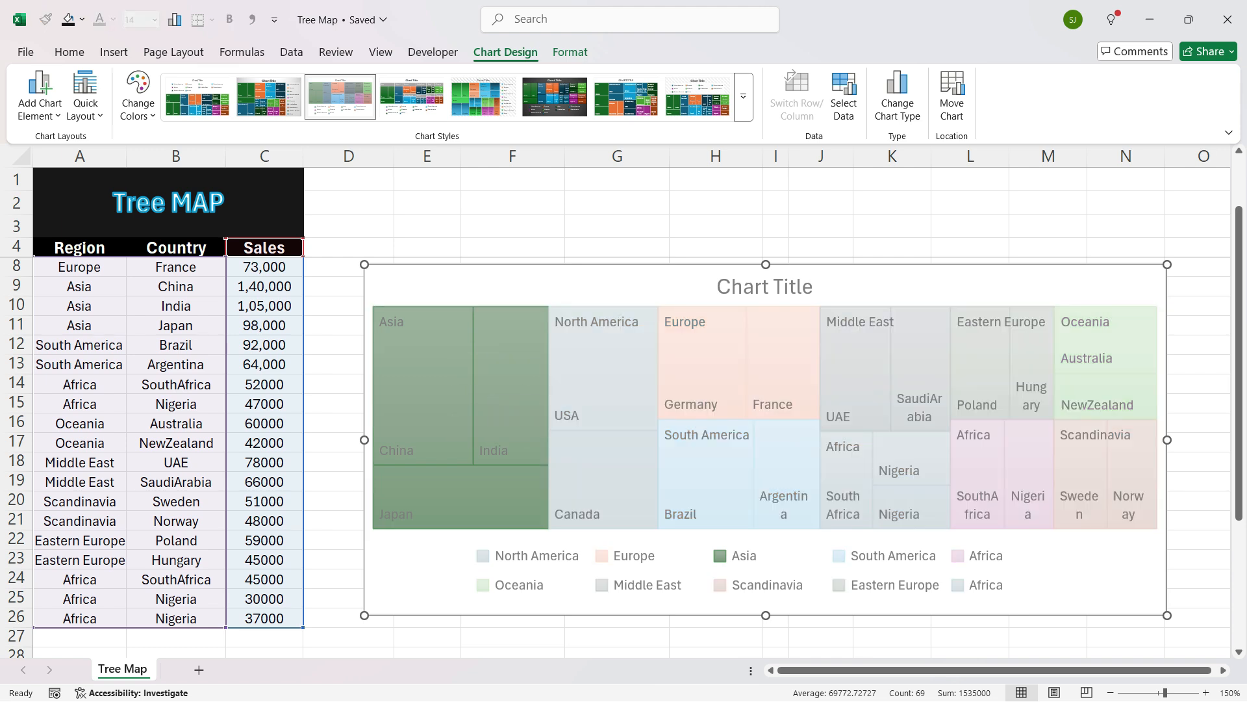
Show the Value in the treemap's data labels alongside the Category Name
left_click(507, 284)
left_click(567, 321)
right_click(567, 323)
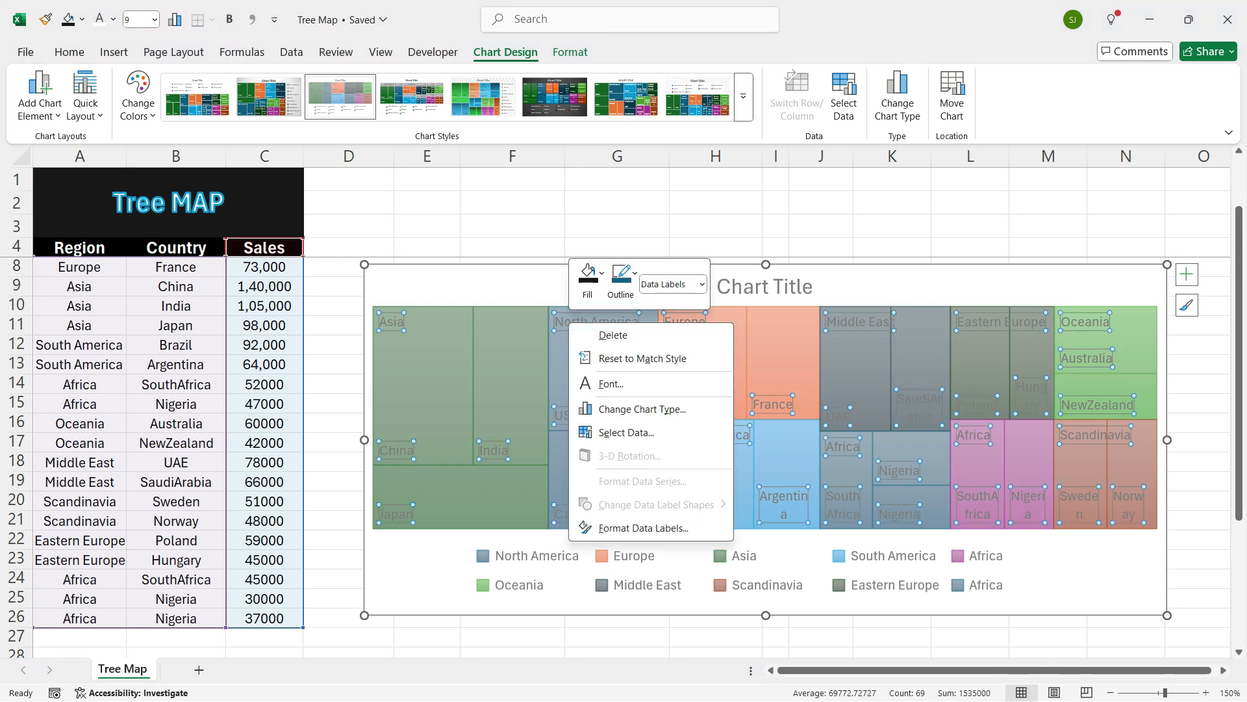
key("Escape")
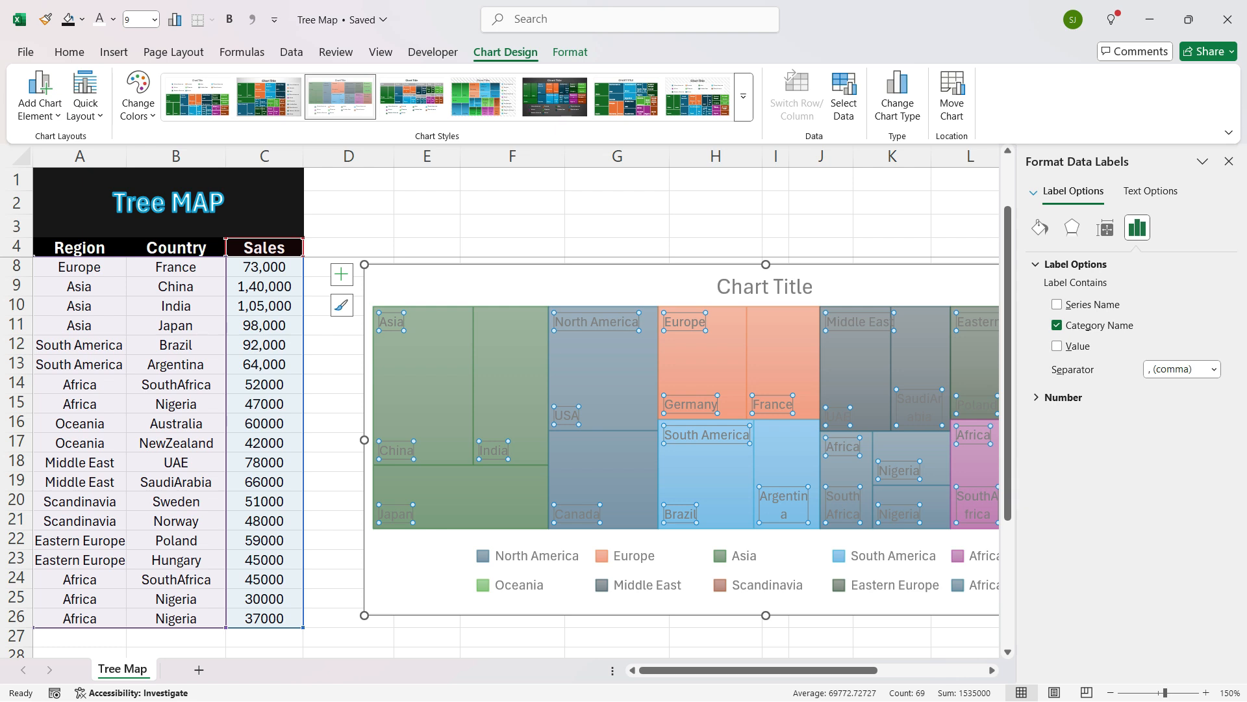
left_click(1057, 346)
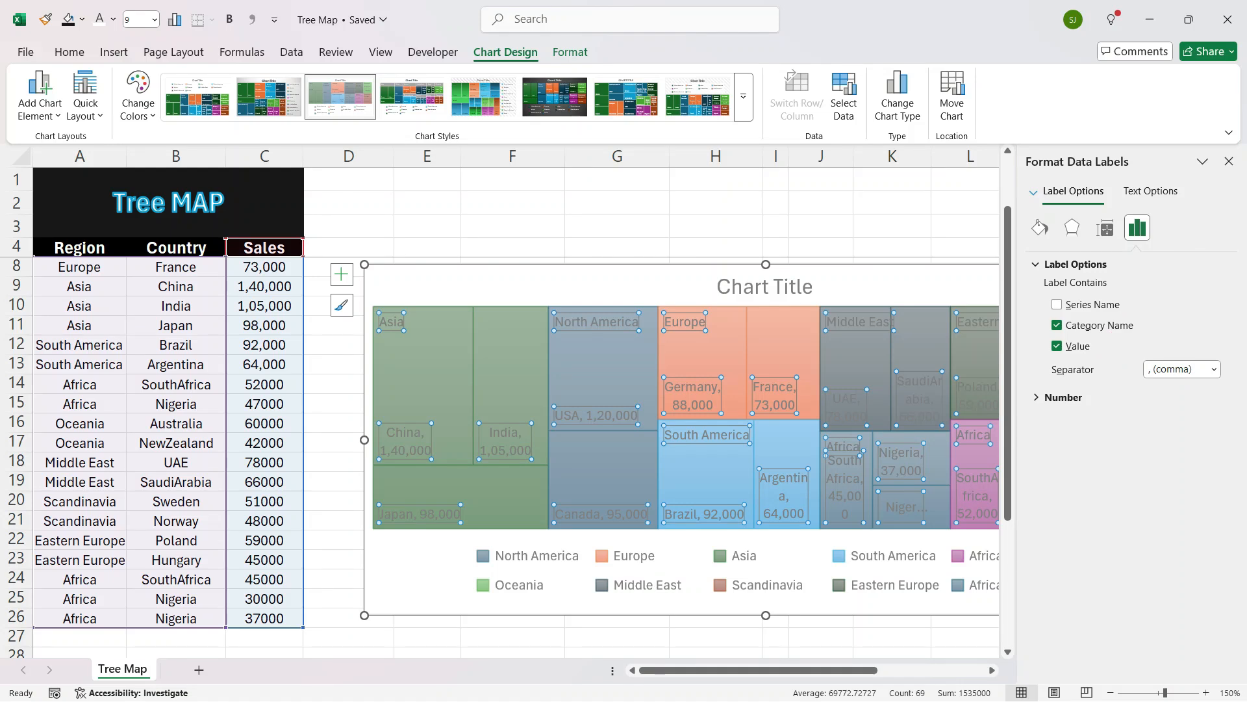
mouse_move(452, 439)
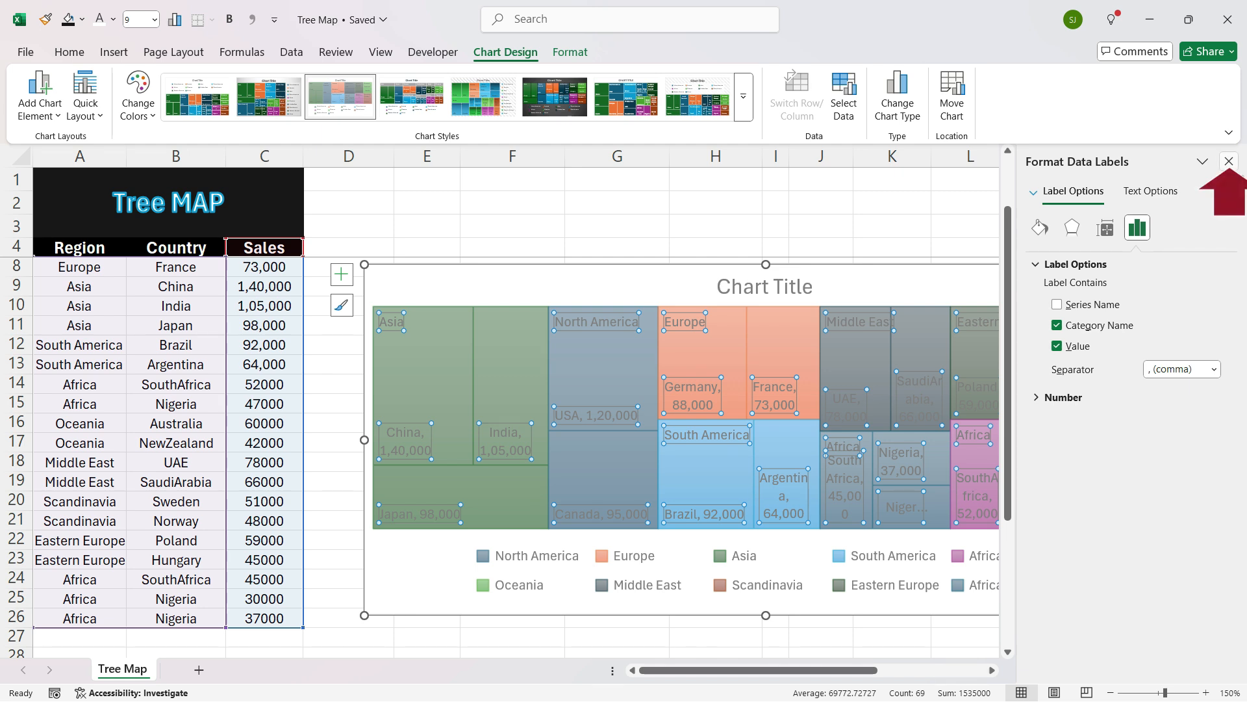
left_click(1229, 161)
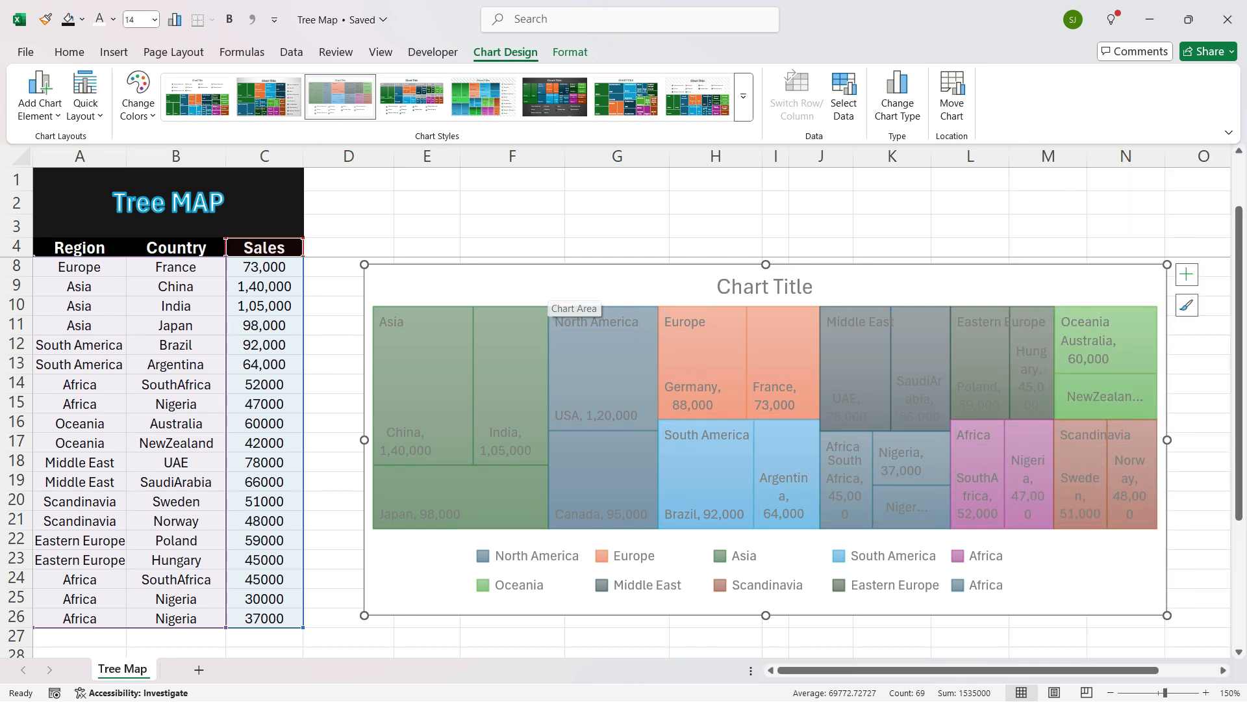
Set the label option of the Sales series to Banner
right_click(520, 344)
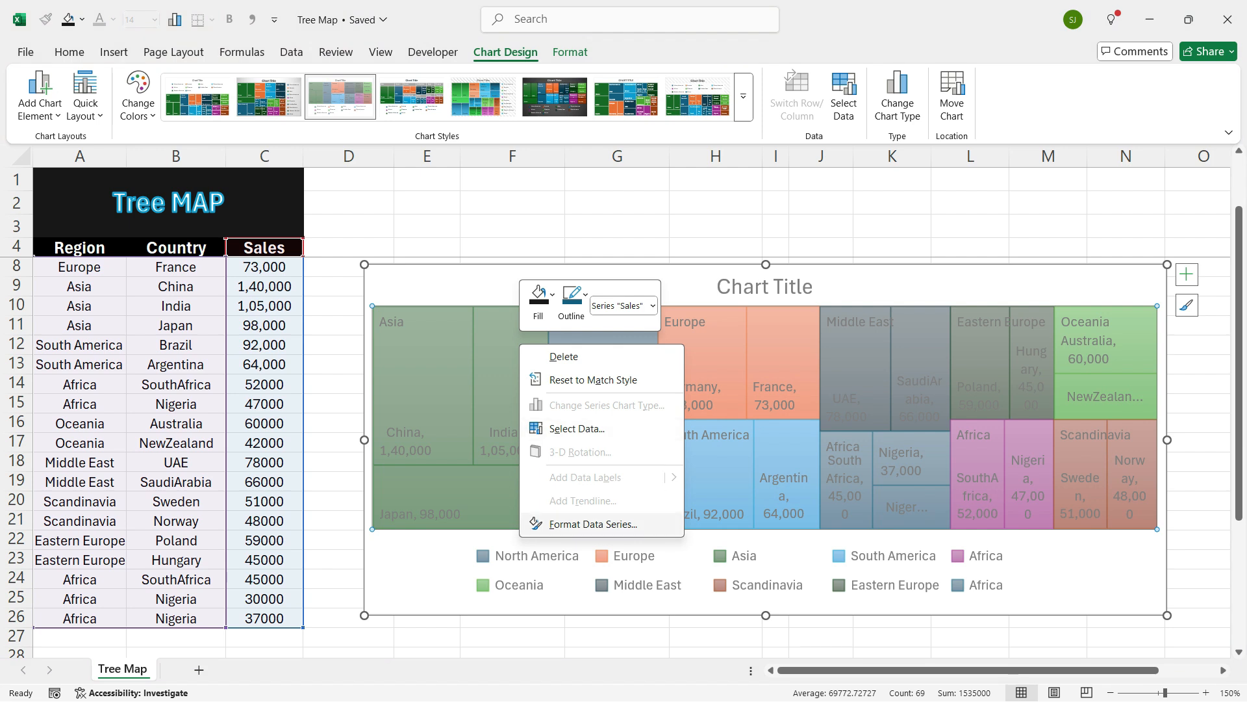
left_click(593, 523)
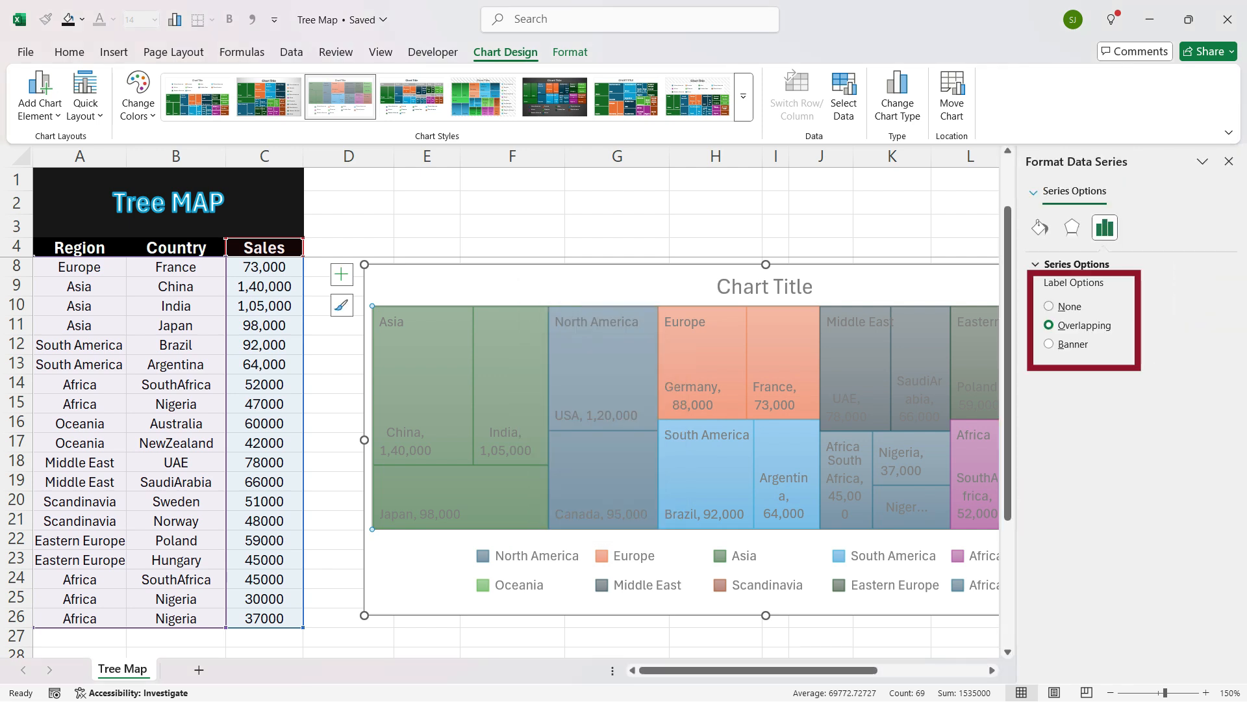
left_click(1048, 344)
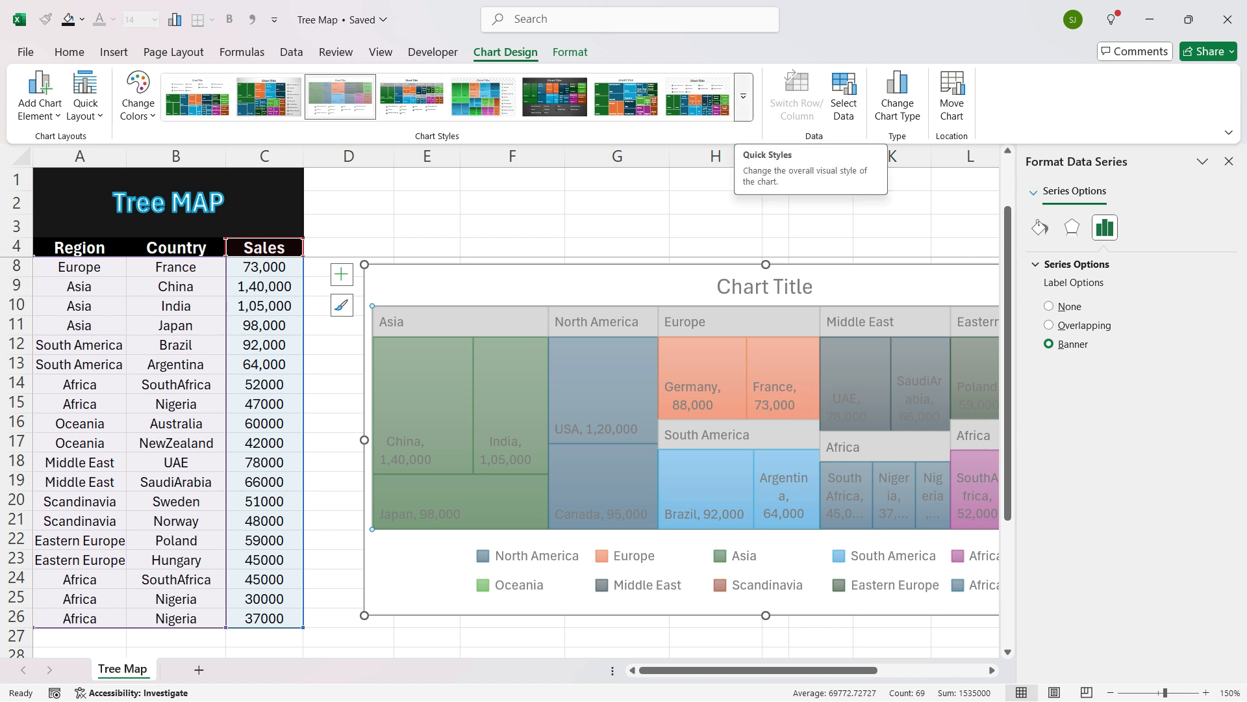
Apply the sixth chart style, with a dark background and gradient tiles, to the treemap
left_click(554, 96)
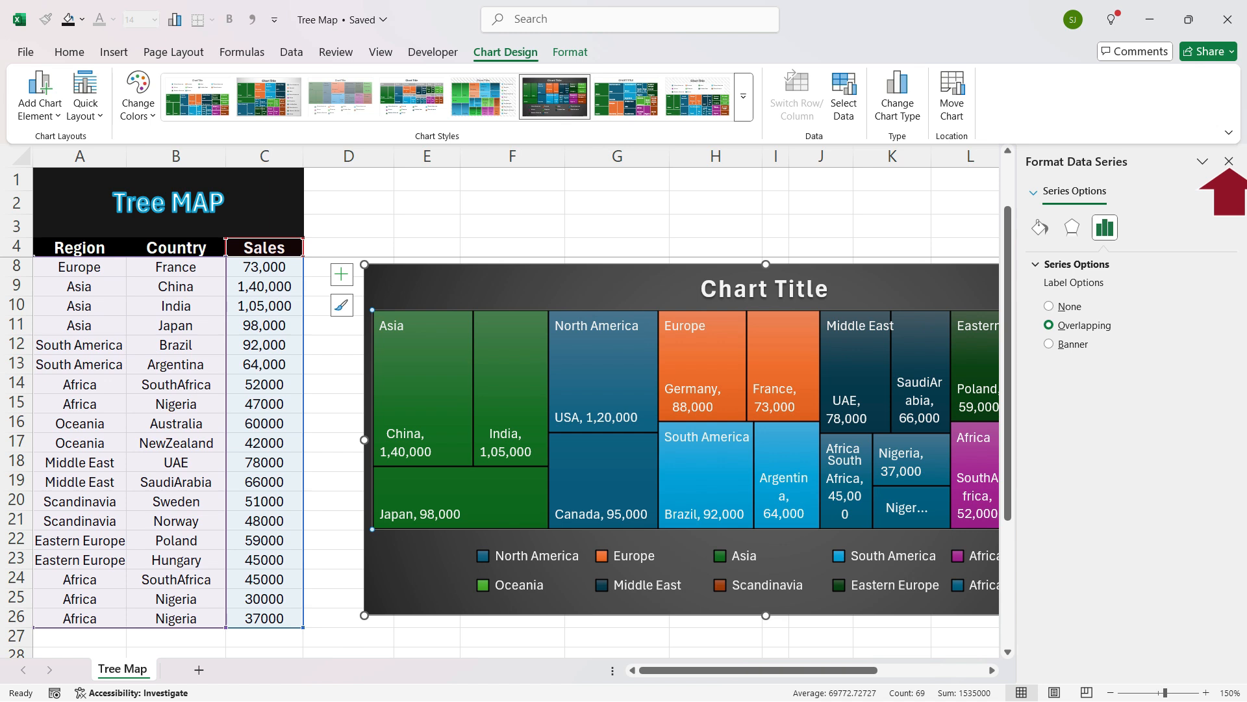
left_click(1229, 161)
Change the chart title to "Tree Map" and delete the chart's legend
left_click(718, 284)
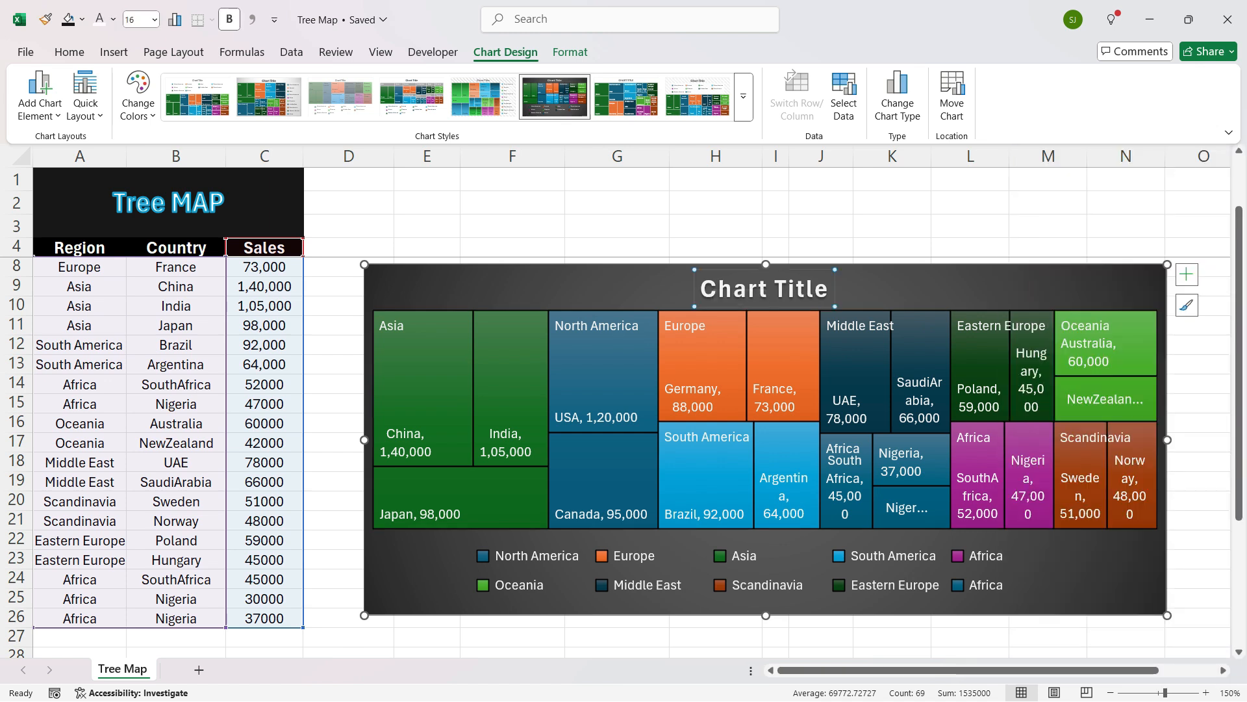
left_click_drag(700, 287, 835, 290)
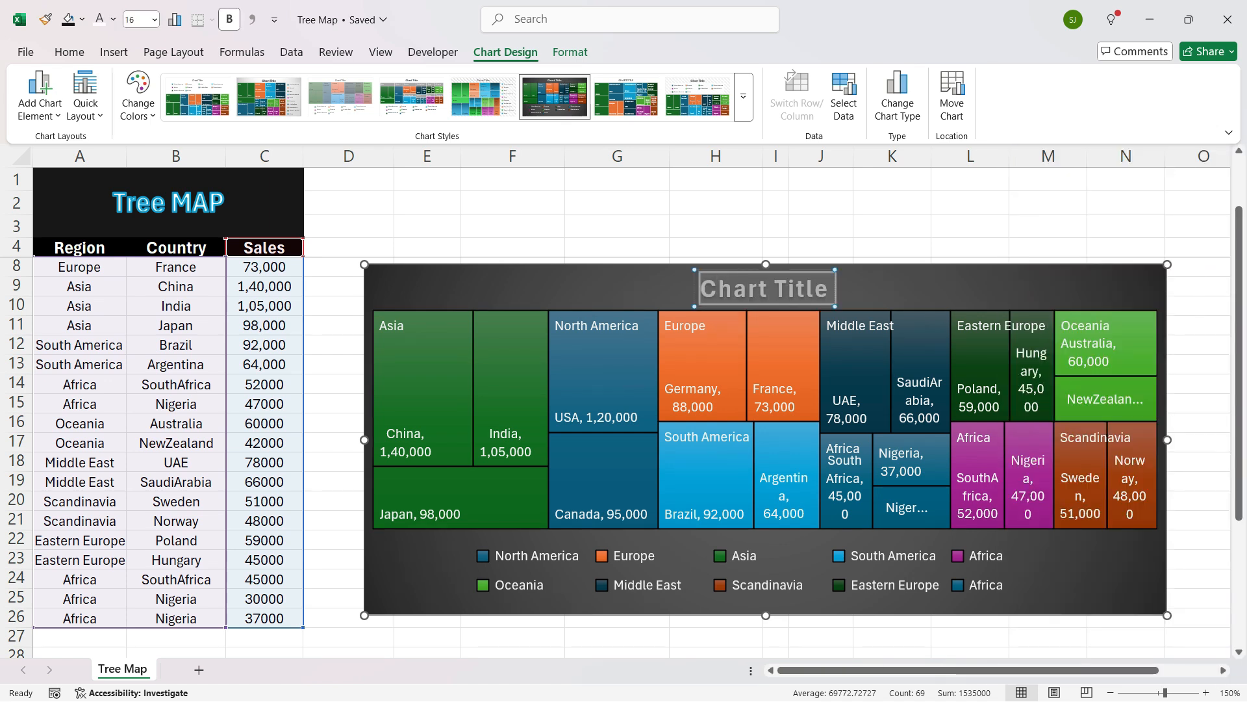
type("Tree Map")
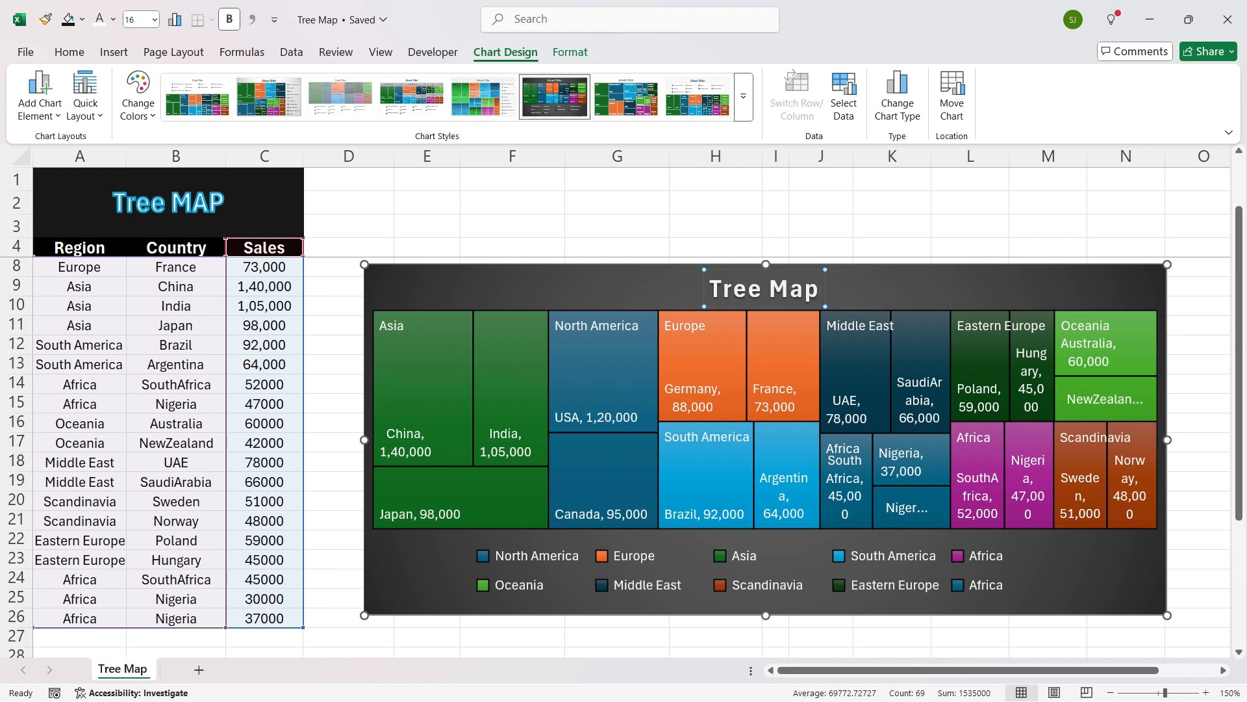
left_click(741, 560)
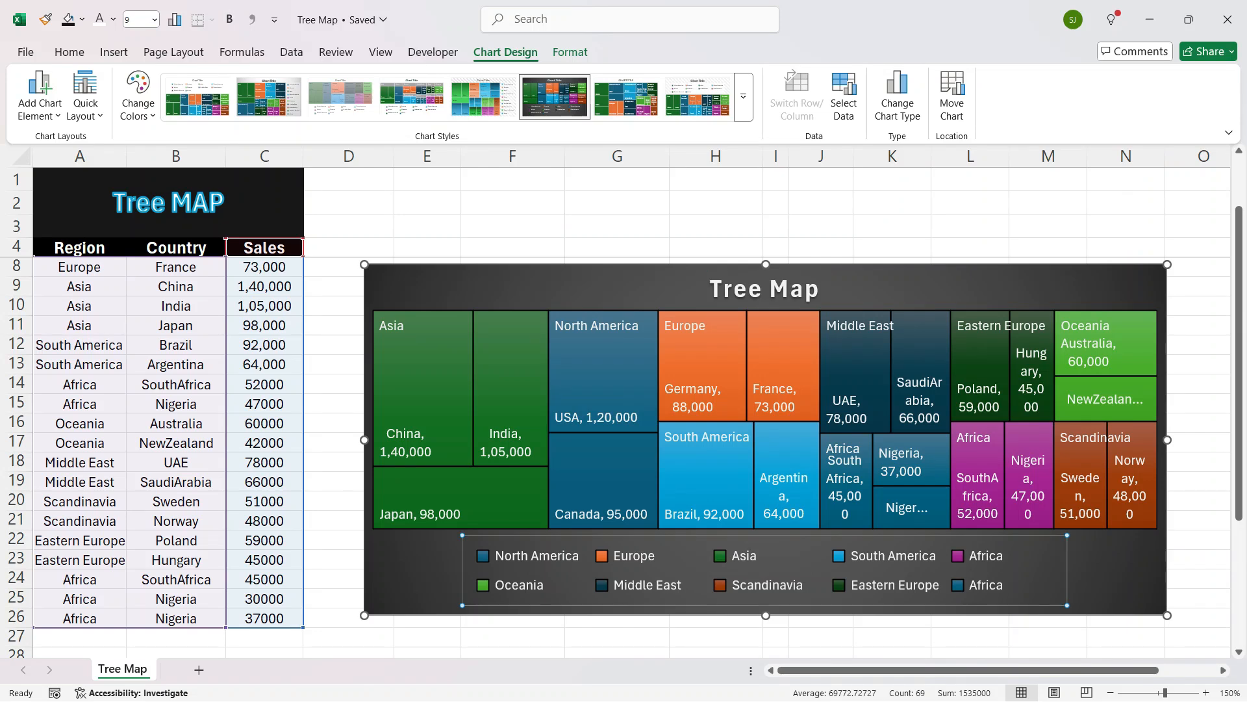
key("Delete")
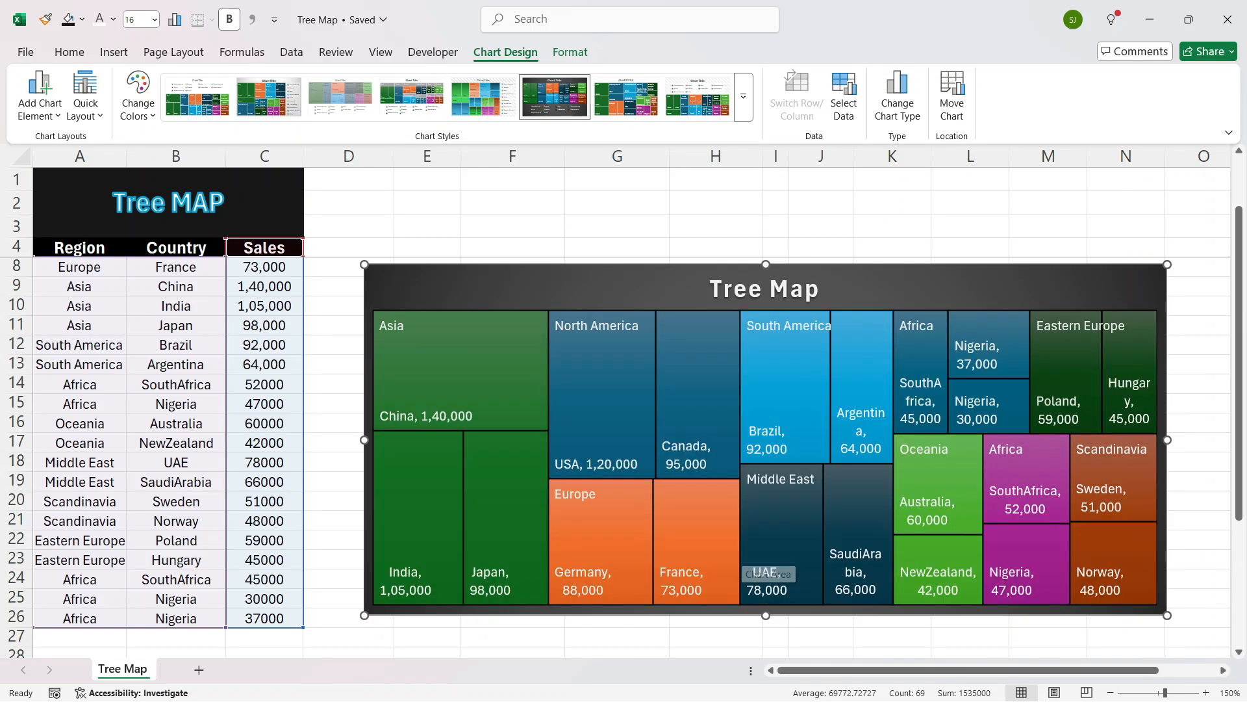
Preview the colorful and monochromatic color palettes available for the treemap
mouse_move(753, 416)
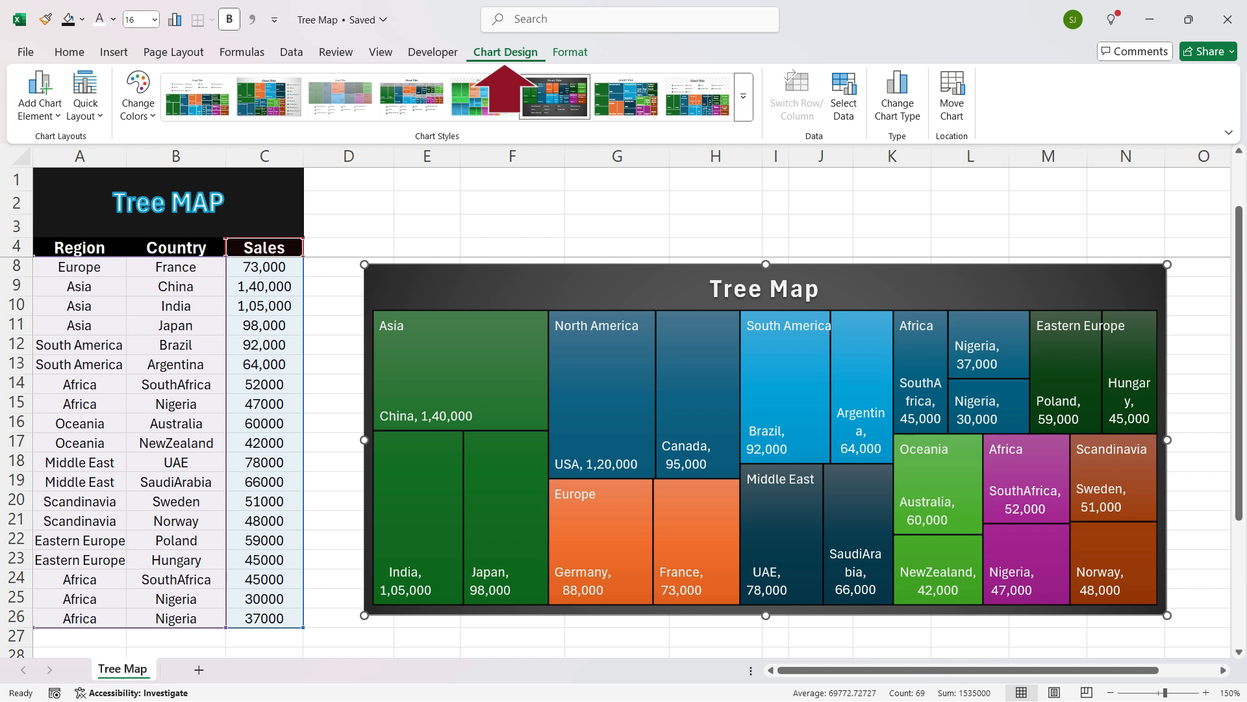
left_click(138, 94)
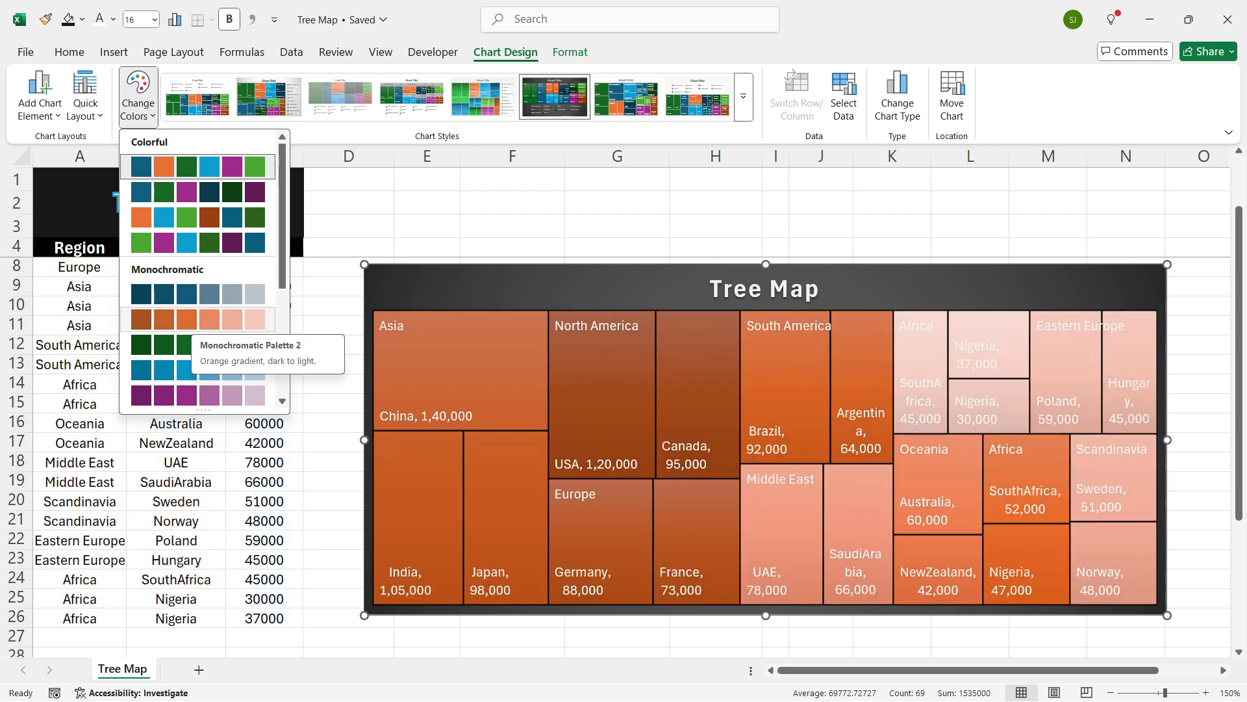
scroll(189, 325, "down", 3)
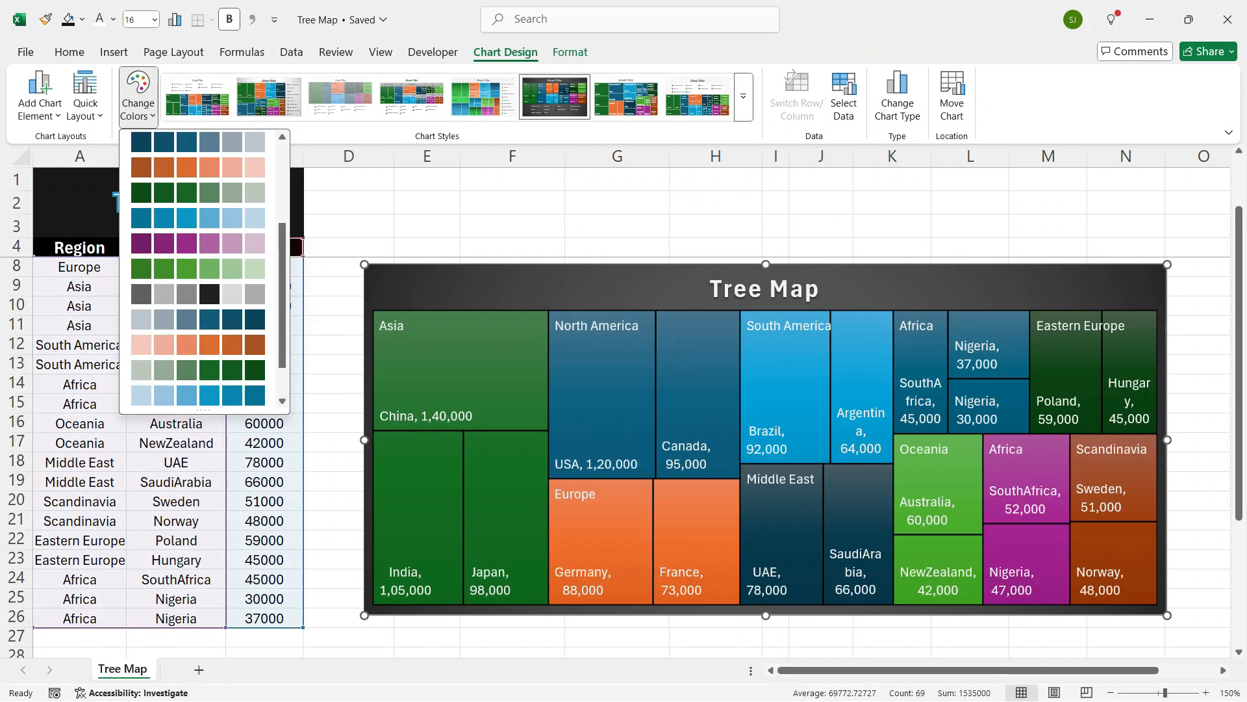
left_click(198, 294)
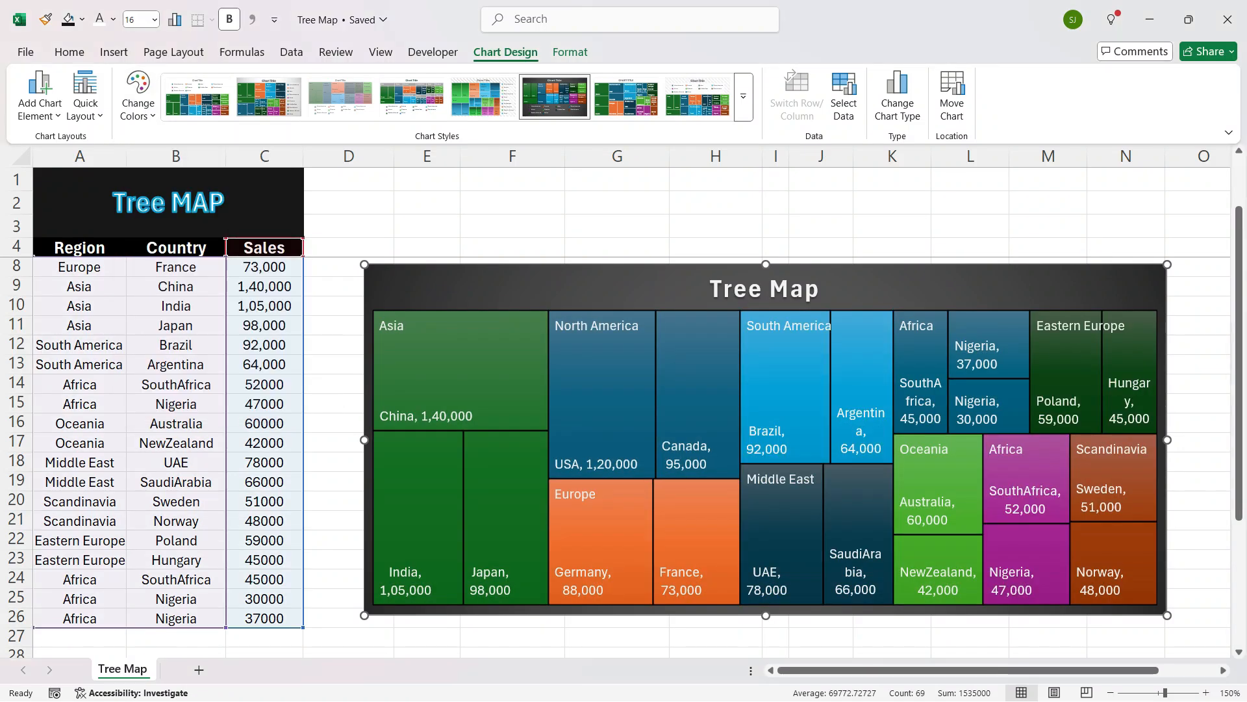